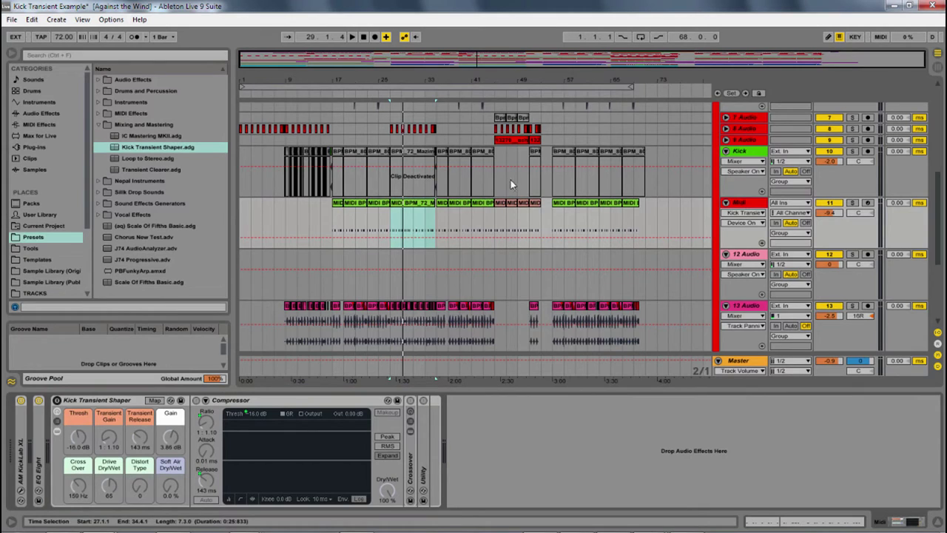
- Solo the Midi track and restart playback so only the kick is heard
scroll(455, 207, up, 2)
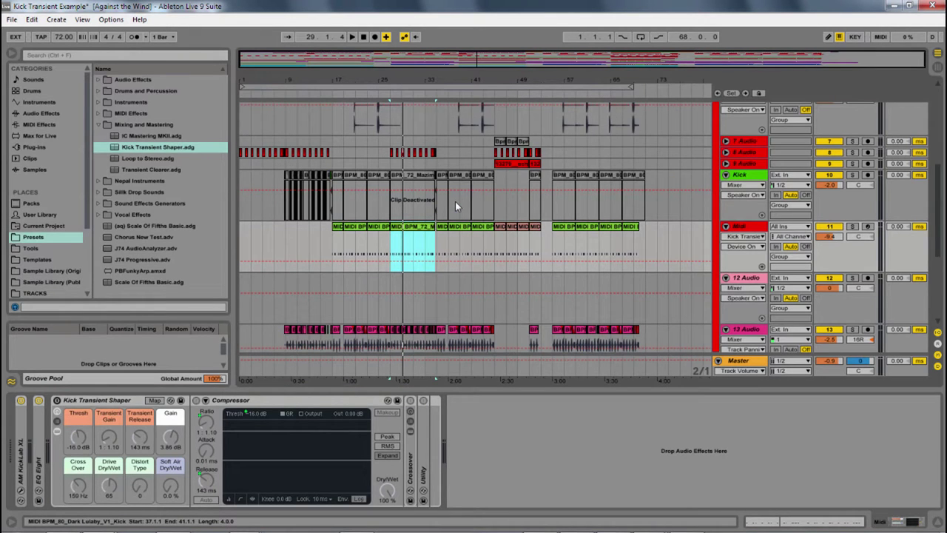
key(space)
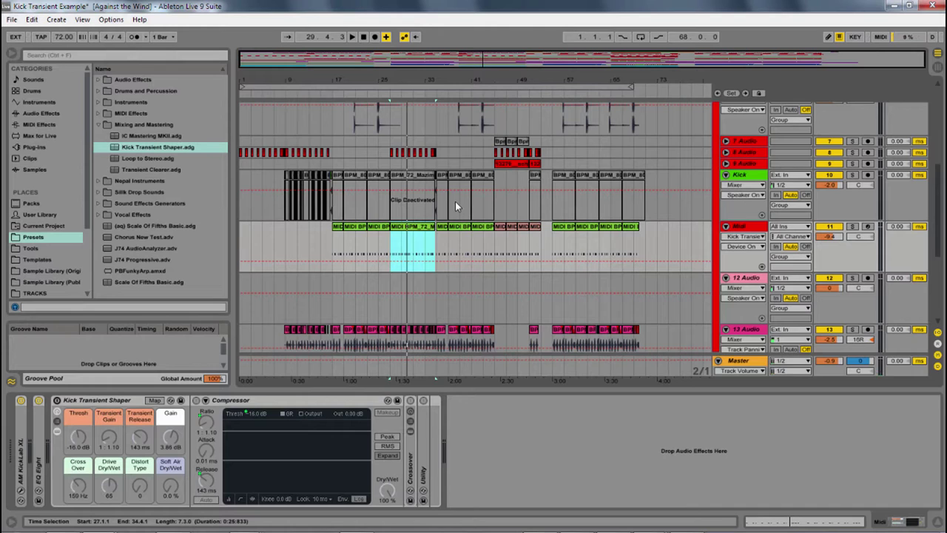
click(853, 227)
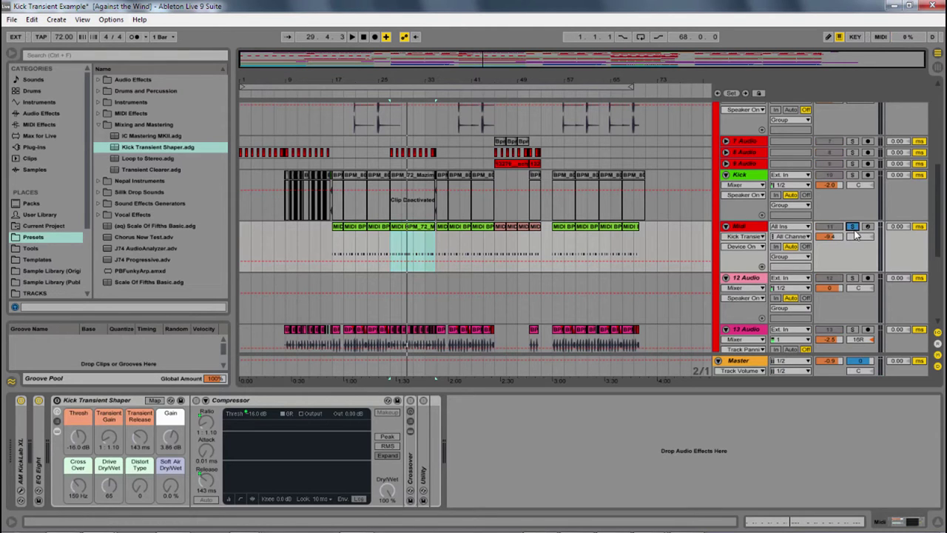
key(space)
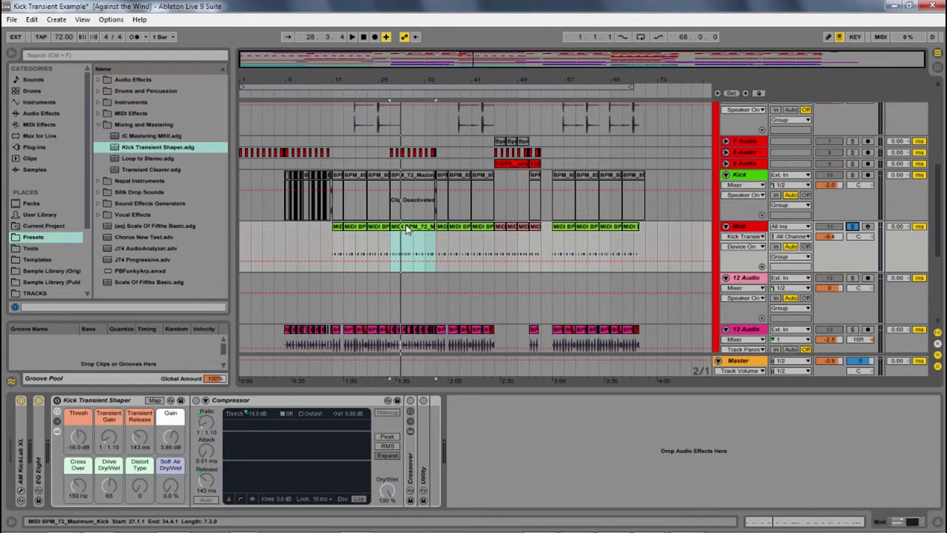
- While the kick plays, lower the Kick Transient Shaper threshold from -16.0 dB to -17.6 dB
click(97, 405)
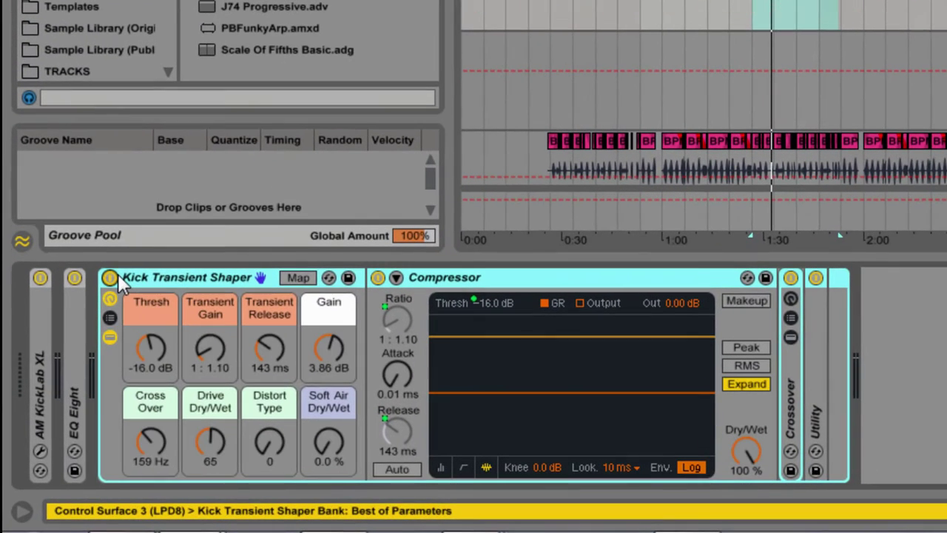
key(space)
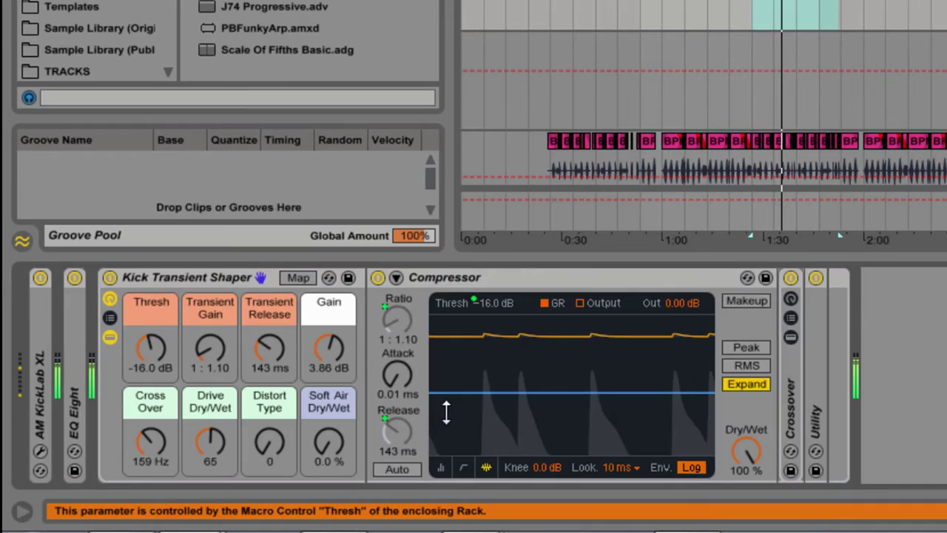
drag(418, 394, 419, 400)
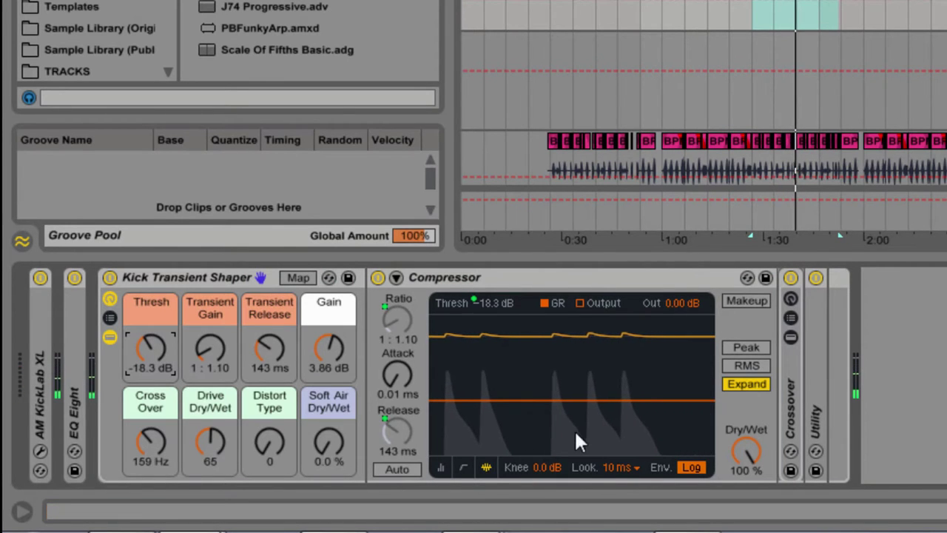
mouse_move(166, 355)
mouse_down()
mouse_move(165, 415)
mouse_move(157, 362)
mouse_up()
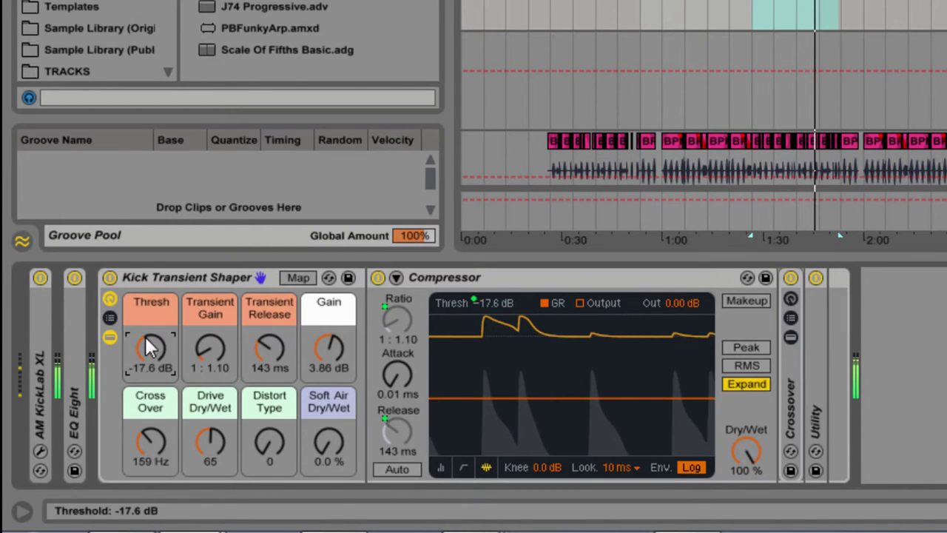
- Raise Transient Gain from 1 : 1.10 to 1 : 1.68 and restart playback to audition it
click(215, 368)
drag(215, 367, 215, 348)
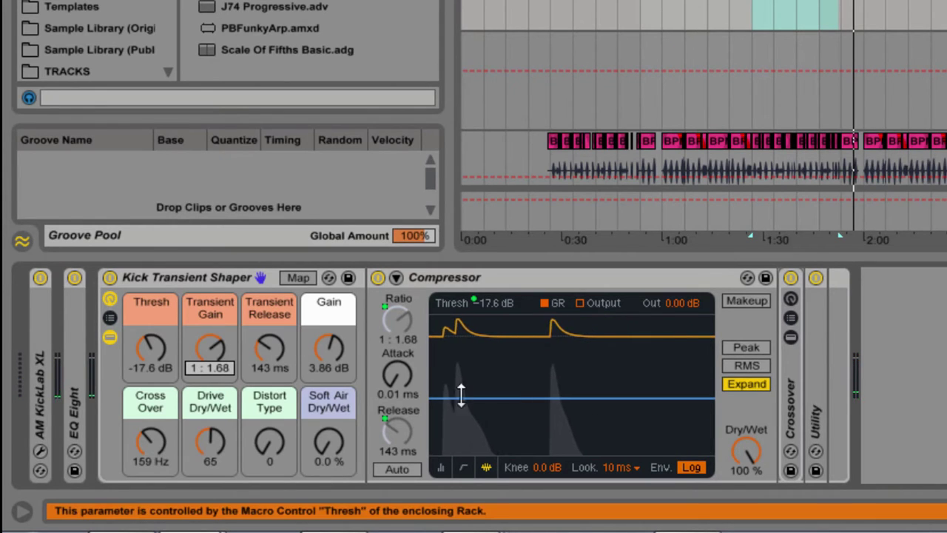
key(space)
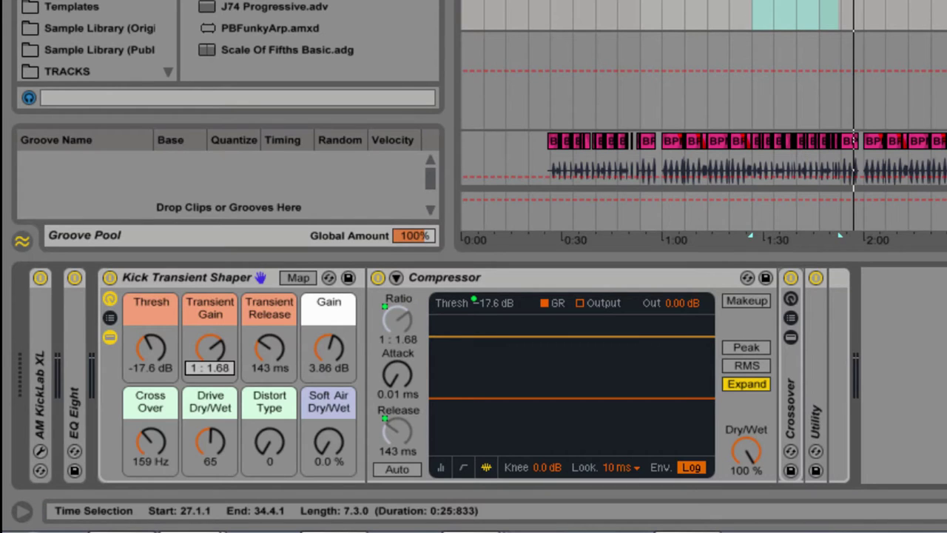
key(space)
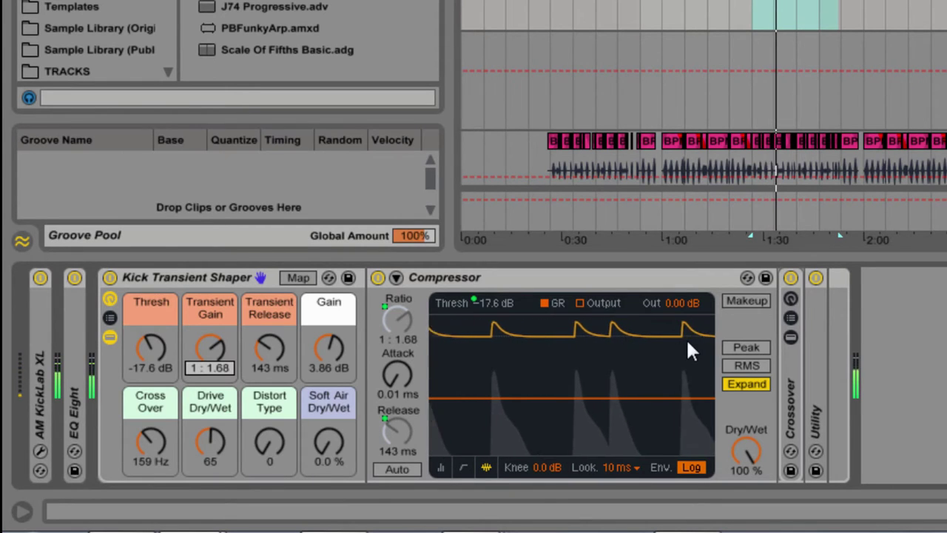
- Settle Transient Release at about 331 ms and Transient Gain at 1 : 1.90, then stop playback
drag(270, 348, 270, 314)
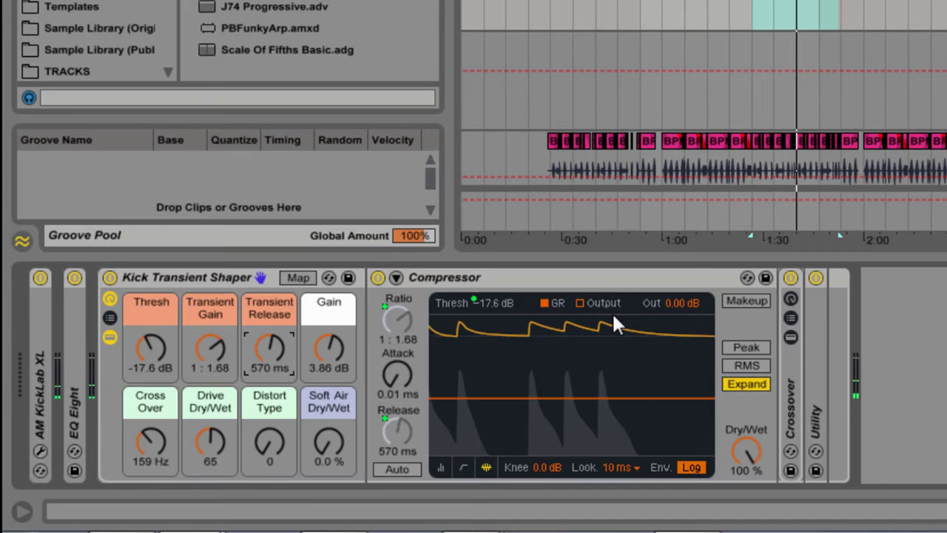
drag(269, 348, 224, 343)
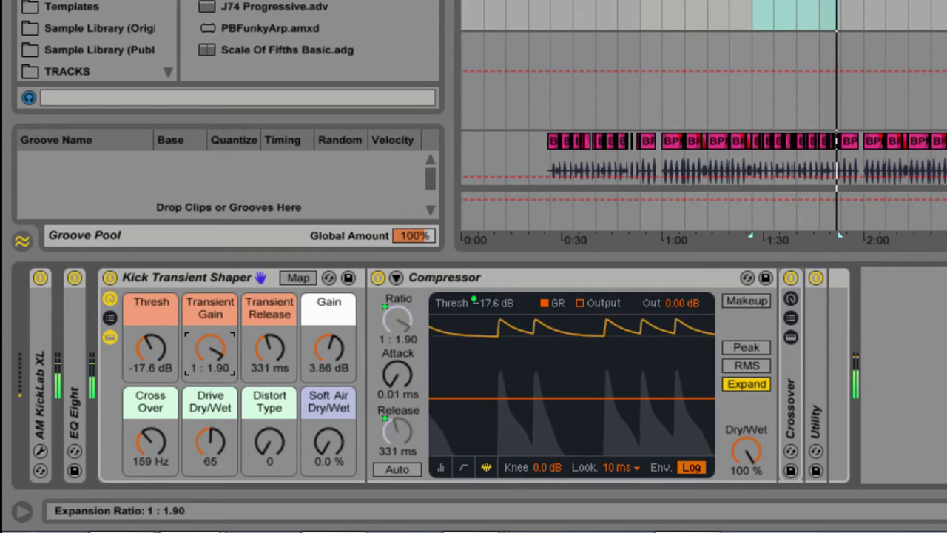
key(space)
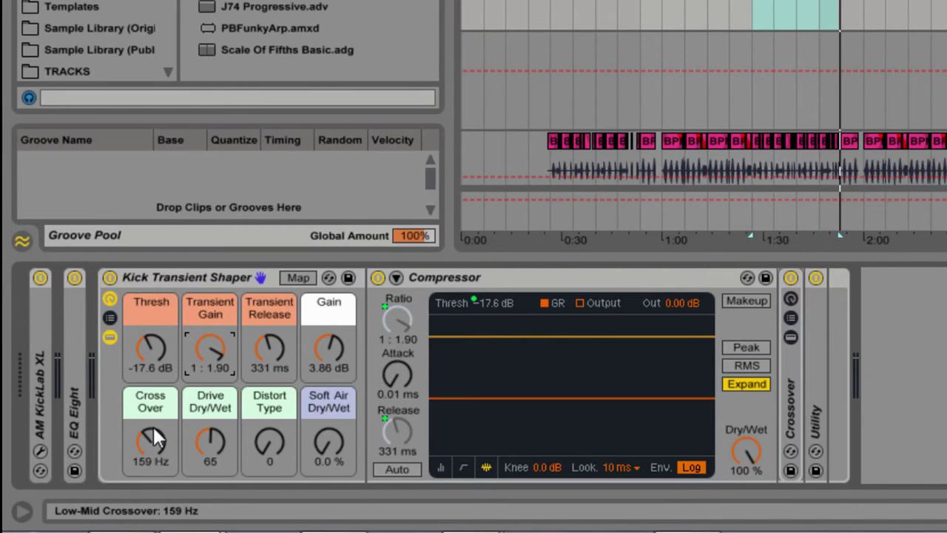
- Unfold the Crossover device and inspect its High-Mid and Low band chains and low split mapping
double_click(791, 371)
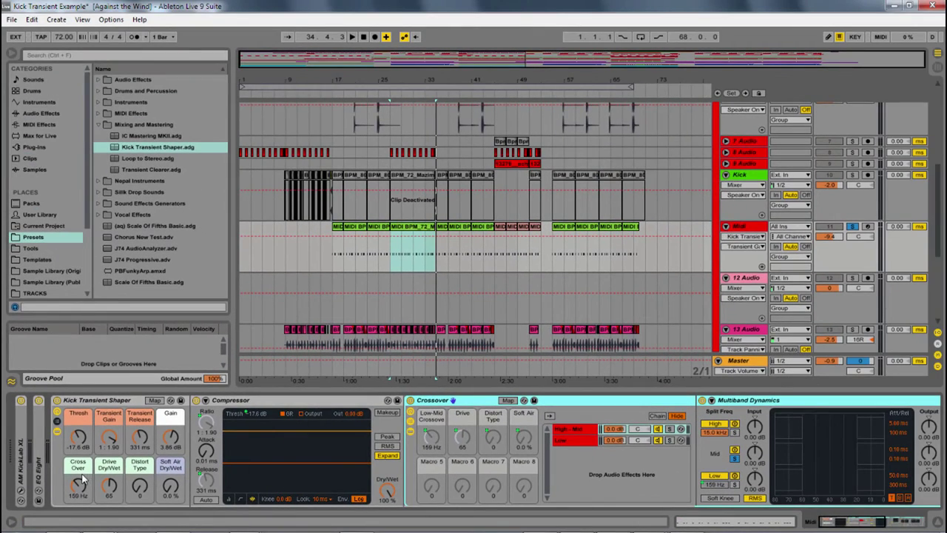
click(563, 436)
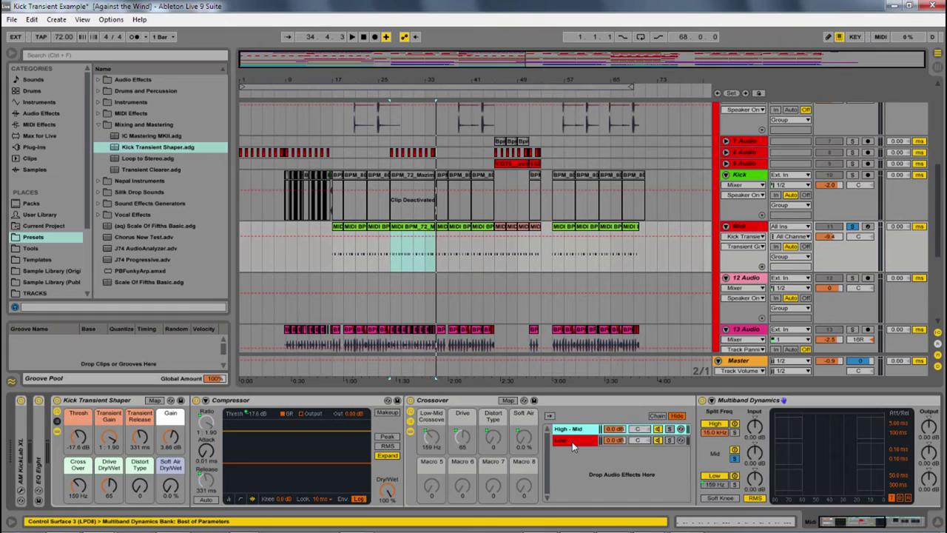
click(574, 446)
click(578, 435)
click(578, 445)
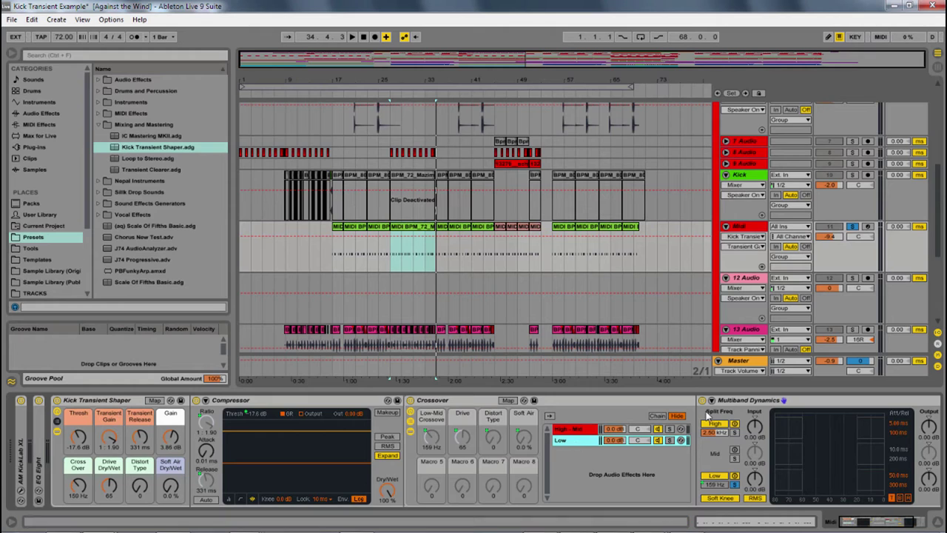
click(713, 485)
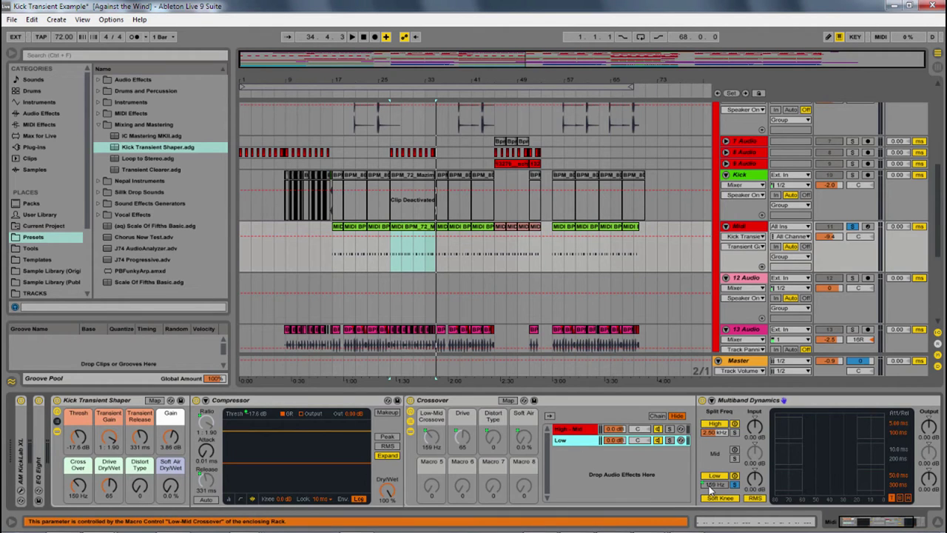
click(566, 429)
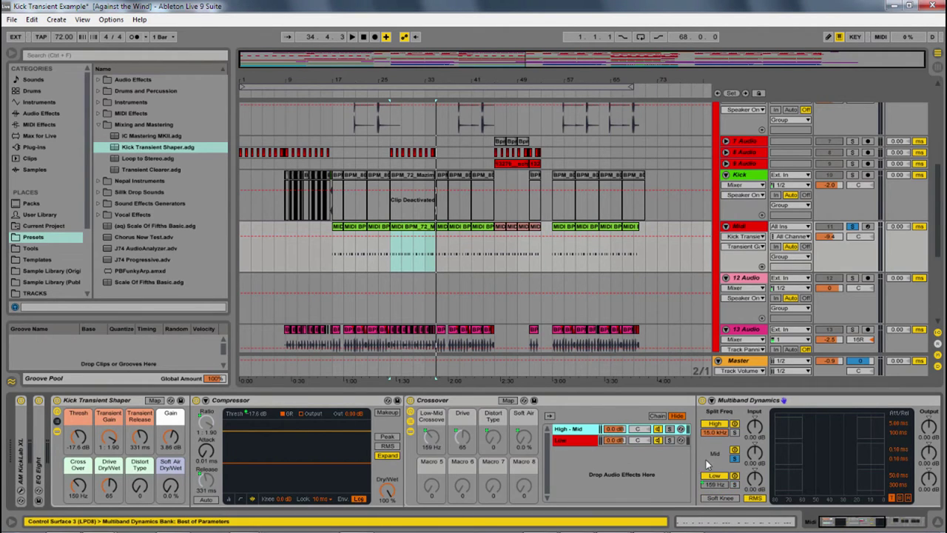
- Sweep the Cross Over macro up and back, leaving the low-mid crossover at 284 Hz
mouse_move(82, 500)
mouse_down()
mouse_move(82, 471)
mouse_move(81, 503)
mouse_up()
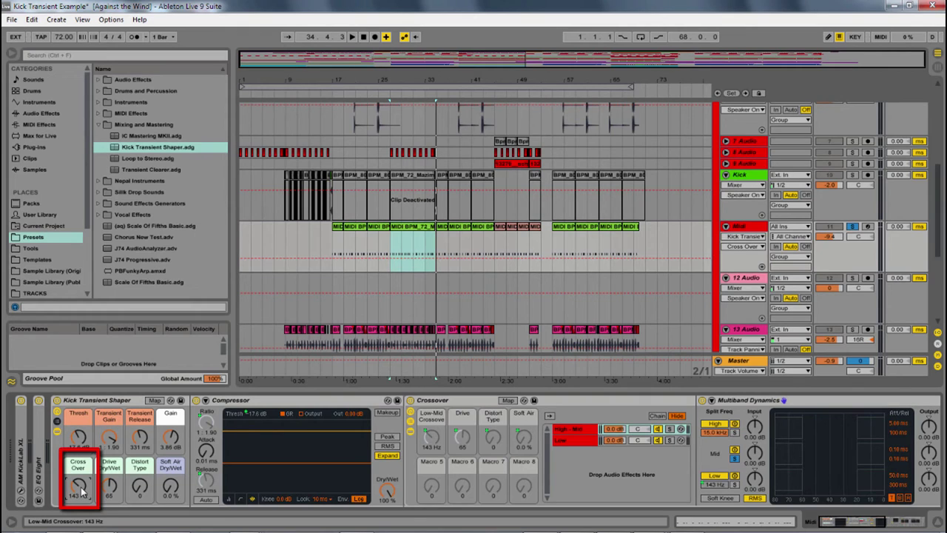
drag(78, 485, 82, 474)
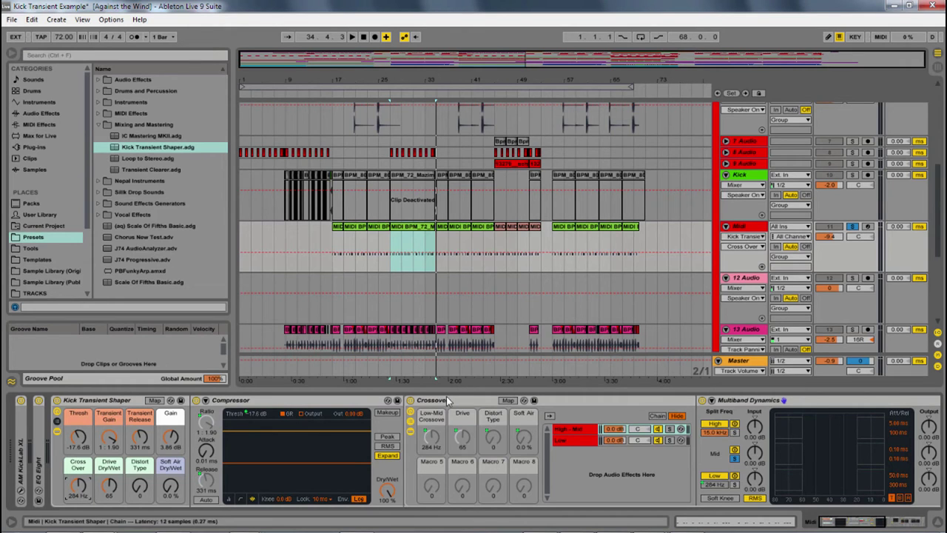
click(471, 437)
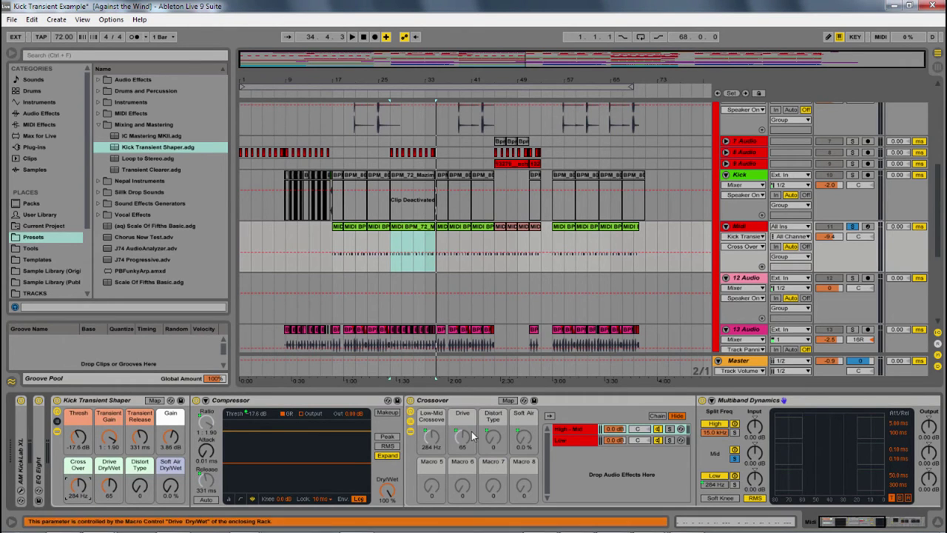
click(582, 432)
- Scroll back to the Kick Transient Shaper and lower Drive Dry/Wet from 65 to 26
click(867, 524)
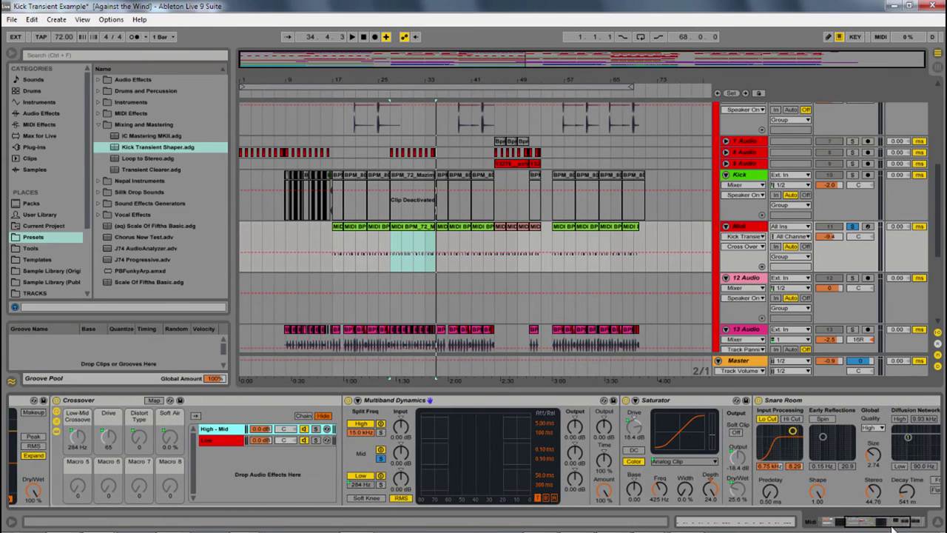
scroll(740, 412, right, 3)
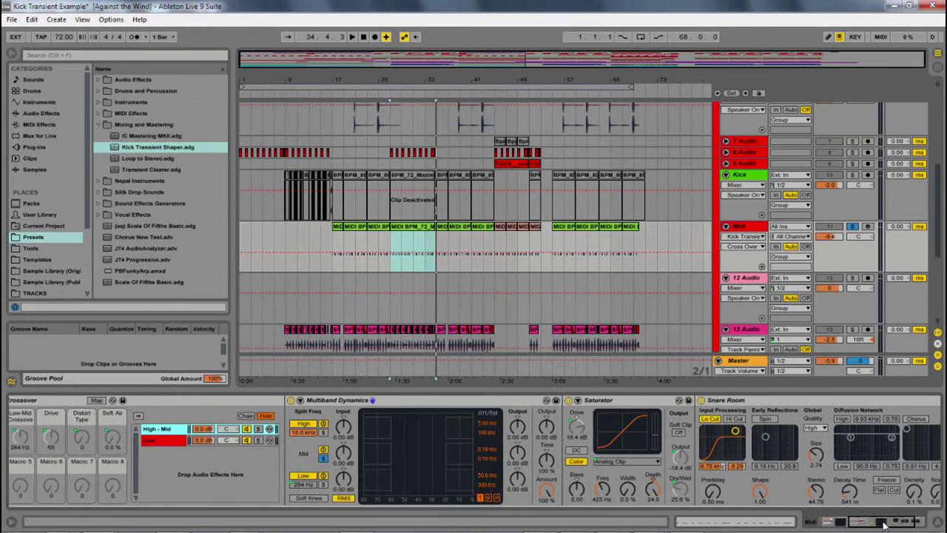
drag(885, 527, 851, 527)
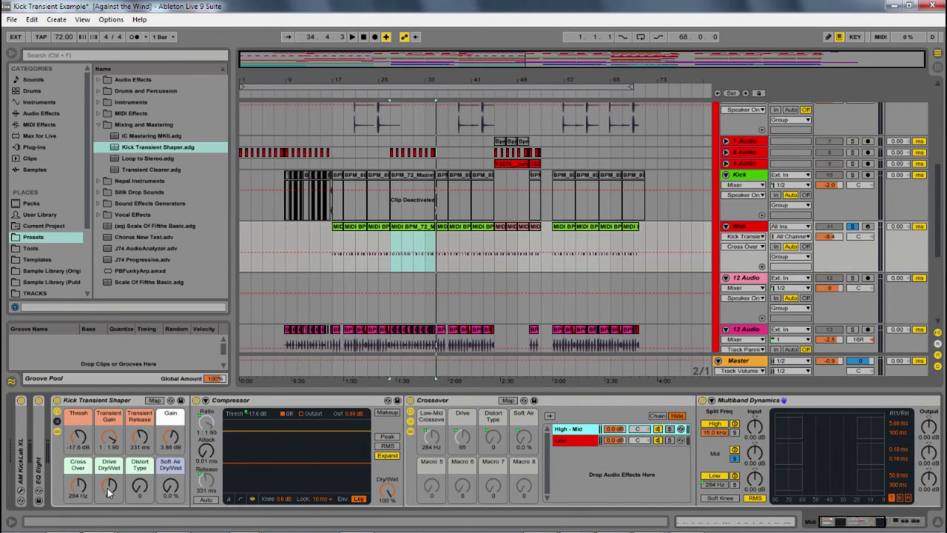
drag(109, 492, 68, 496)
- During playback, set Drive Dry/Wet to 127, Cross Over to 143 Hz and Distort Type to 75
key(space)
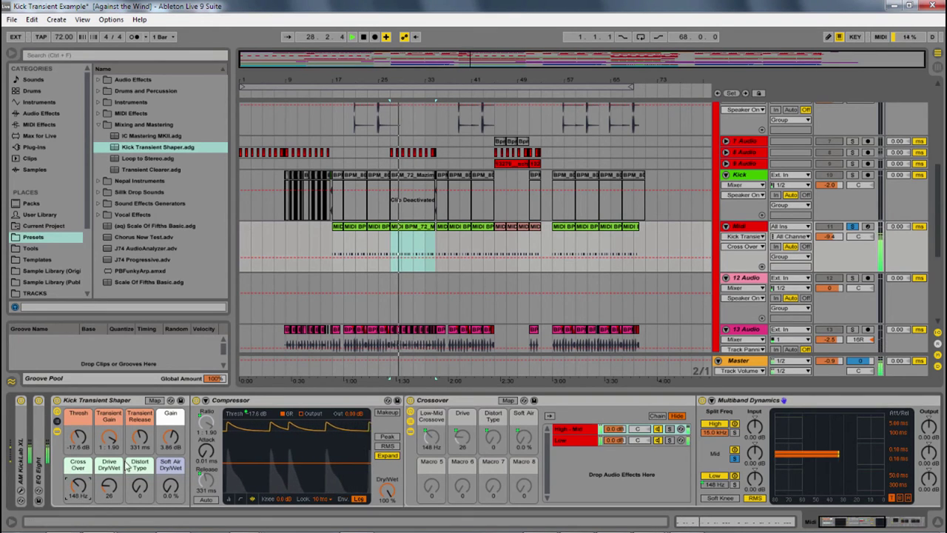
drag(118, 492, 118, 395)
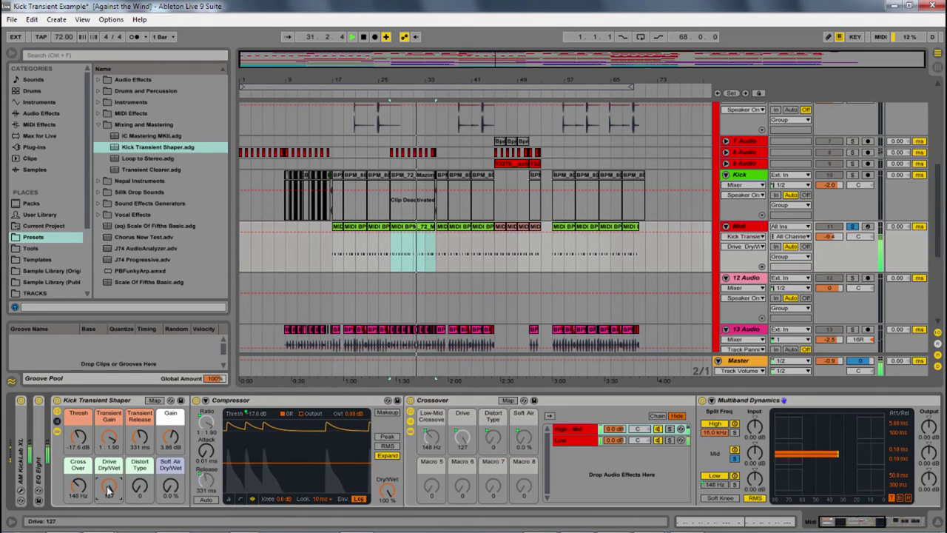
mouse_move(78, 485)
mouse_down()
mouse_move(78, 518)
mouse_move(78, 490)
mouse_up()
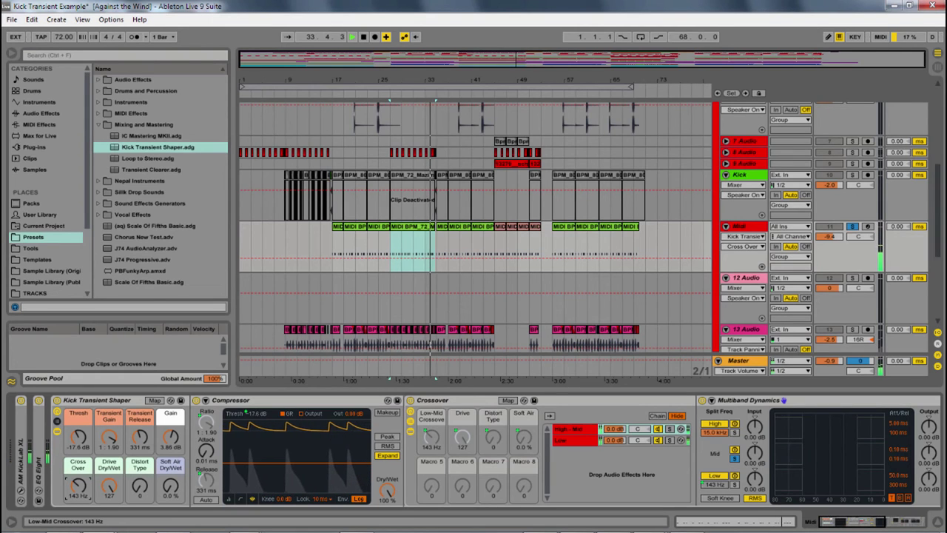
drag(139, 486, 139, 446)
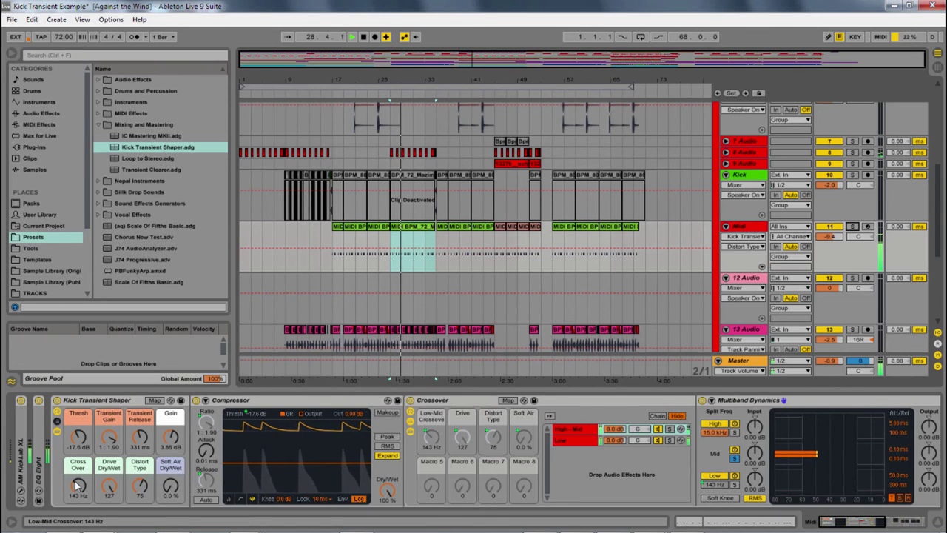
- Set Transient Gain to 1 : 2.00, then bypass and re-enable the rack to compare
drag(116, 450, 117, 447)
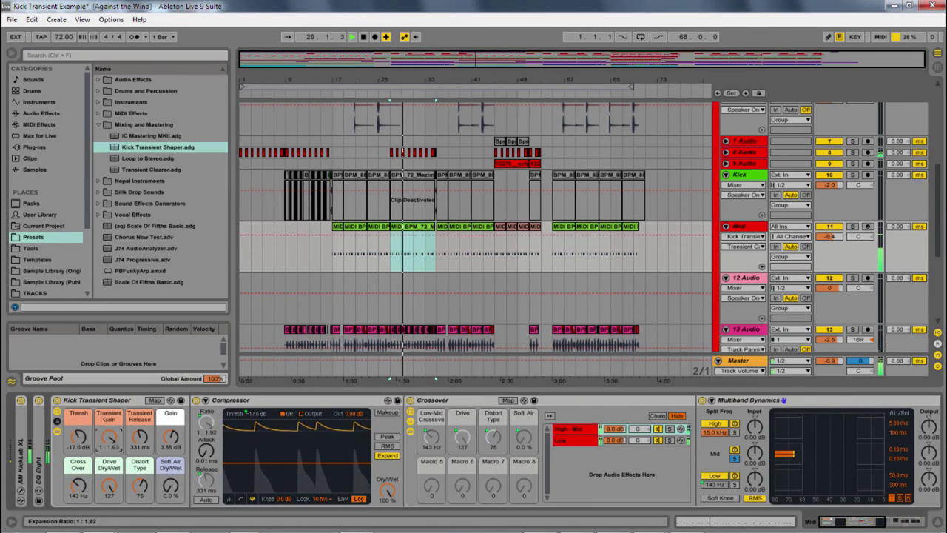
click(57, 400)
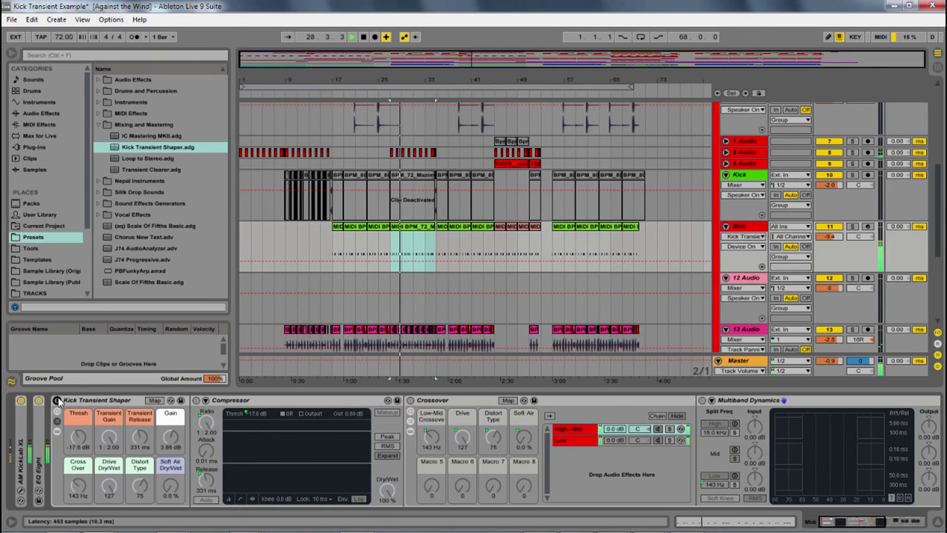
click(57, 401)
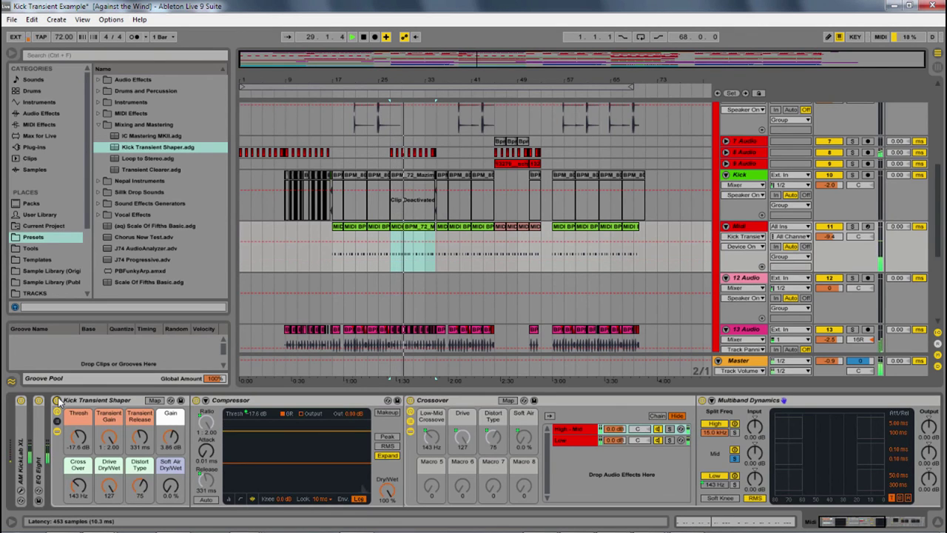